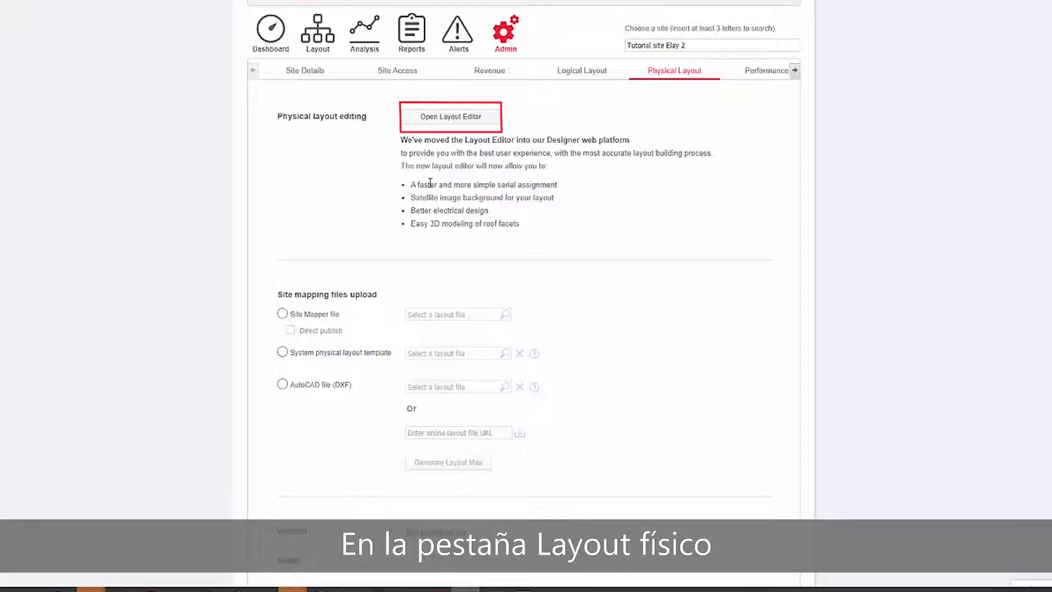
# Step: Open the site's physical layout and proceed into the new SolarEdge Designer Layout Editor
pyautogui.click(451, 120)
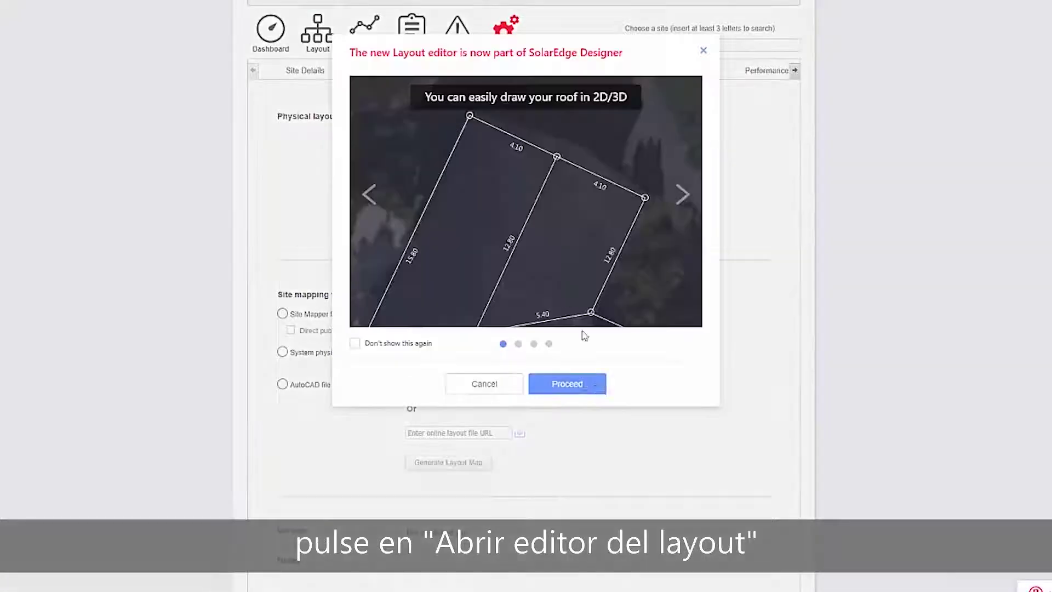
pyautogui.click(585, 385)
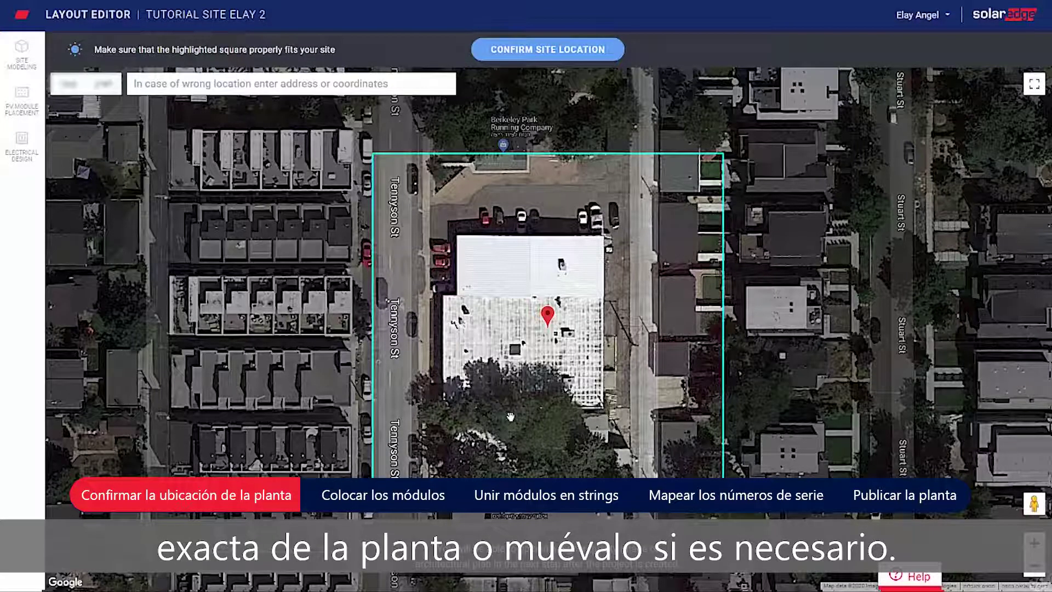
# Step: Pin the site marker on the building's roof, centre the building, and confirm the site location
pyautogui.moveTo(549, 320)
pyautogui.mouseDown()
pyautogui.moveTo(529, 299)
pyautogui.moveTo(533, 264)
pyautogui.mouseUp()
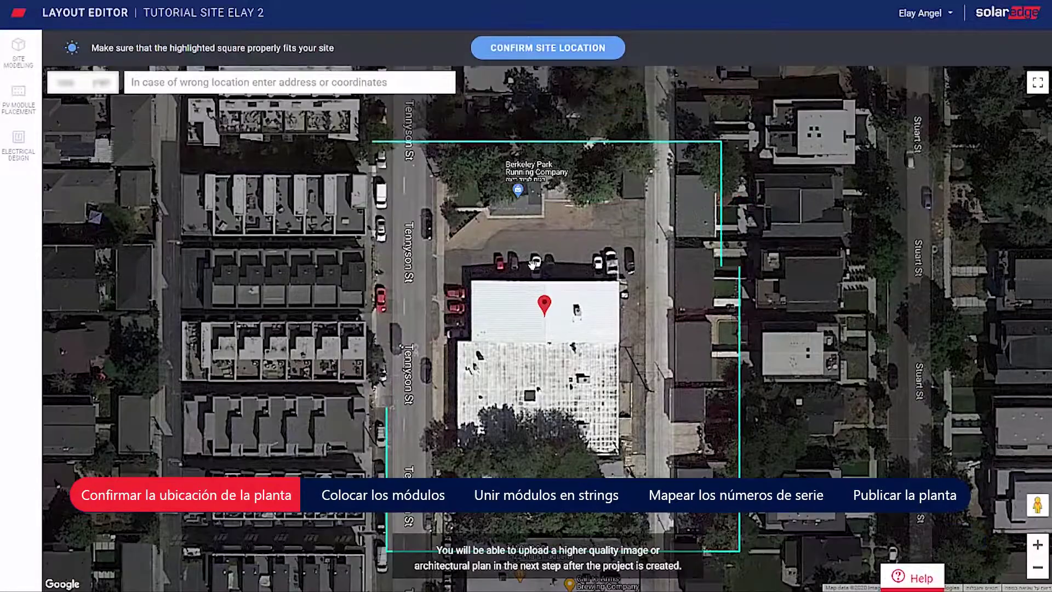
pyautogui.scroll(-1, 548, 296)
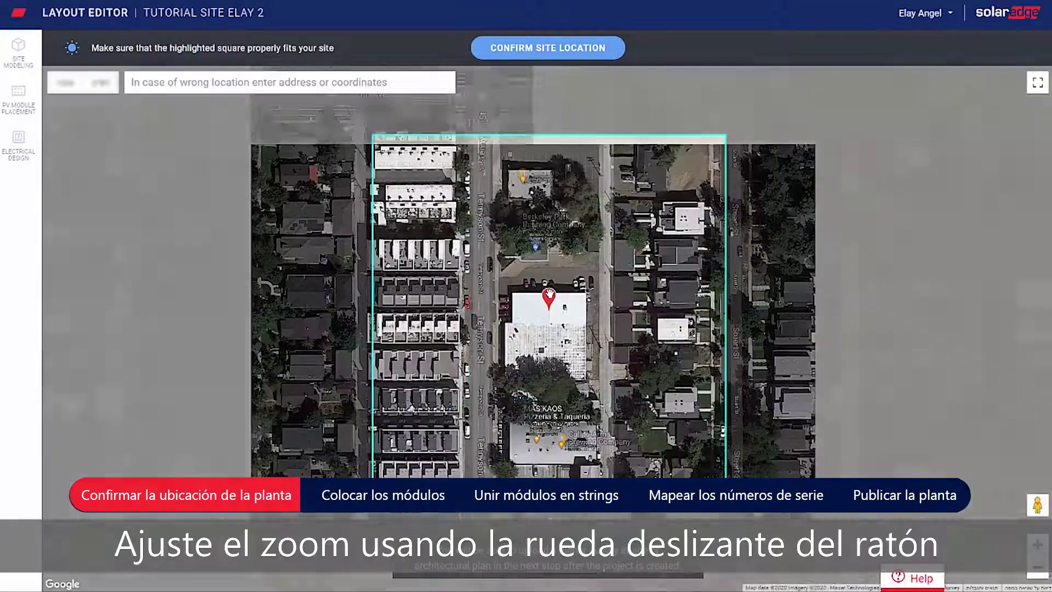
pyautogui.scroll(1, 549, 293)
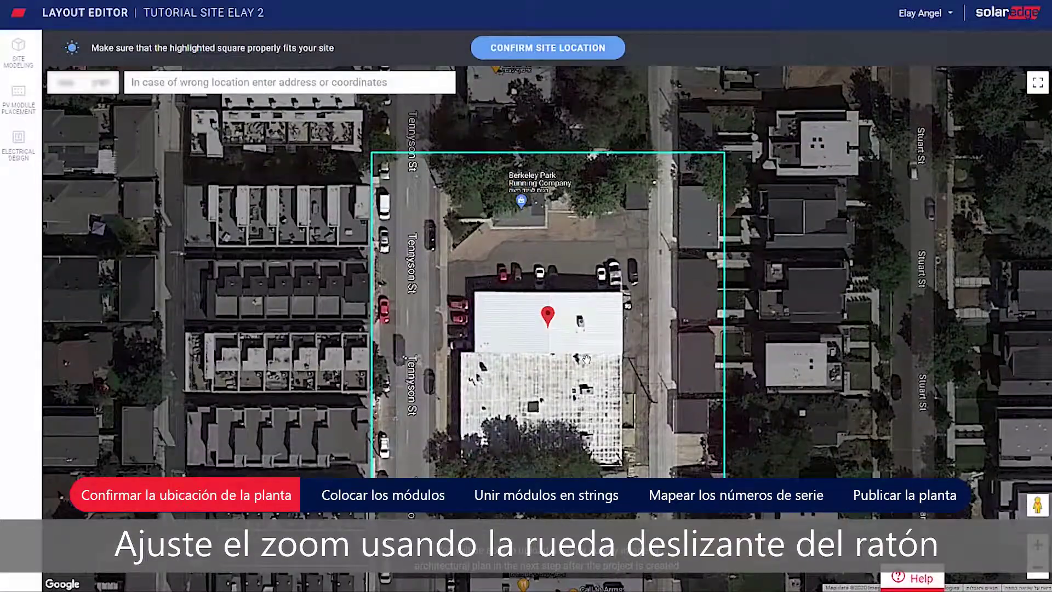
pyautogui.moveTo(587, 359); pyautogui.dragTo(578, 346)
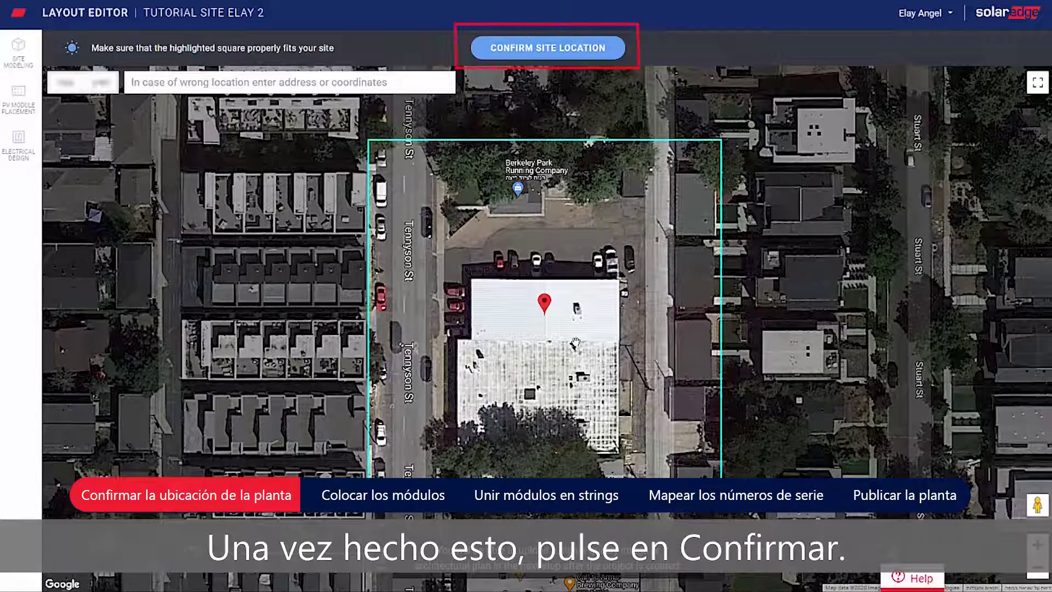
pyautogui.click(565, 49)
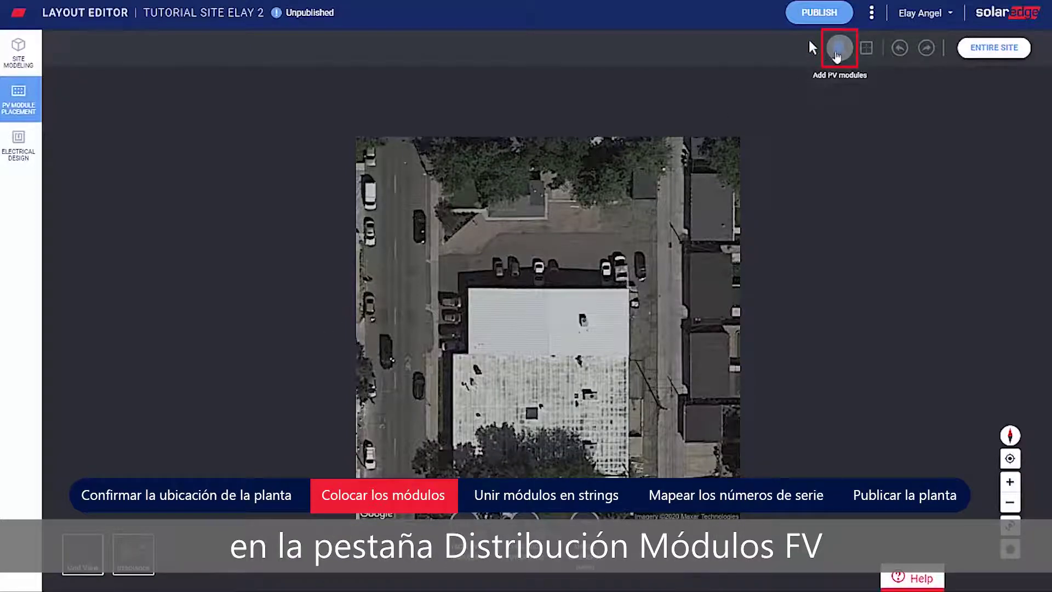
# Step: Lay out a 12-module LG325N1K-A5 array on the upper roof, tilted 30° at azimuth 180°
pyautogui.click(838, 48)
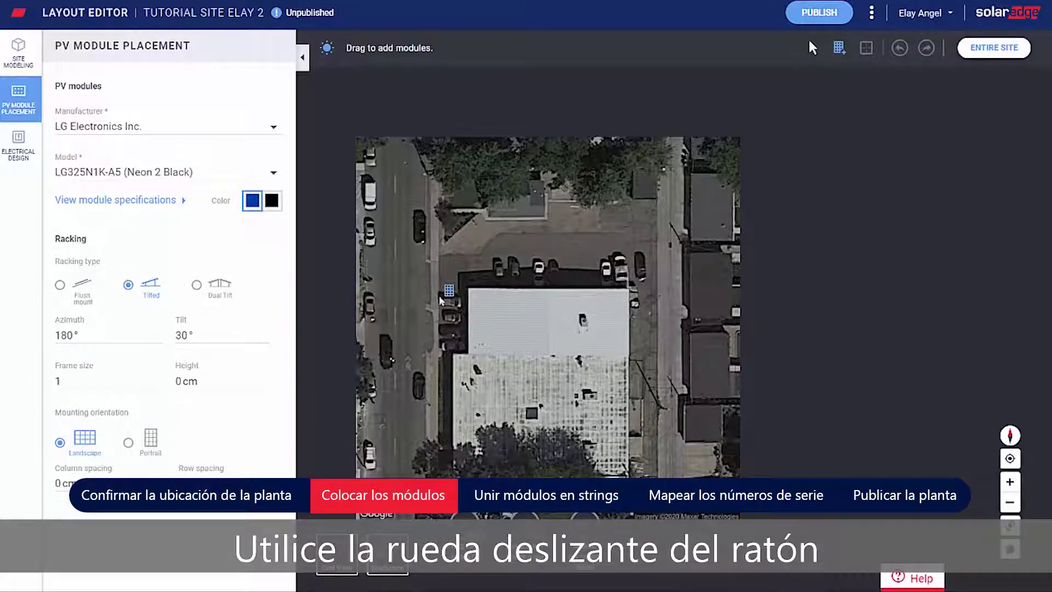
pyautogui.scroll(1, 440, 300)
pyautogui.scroll(1, 399, 261)
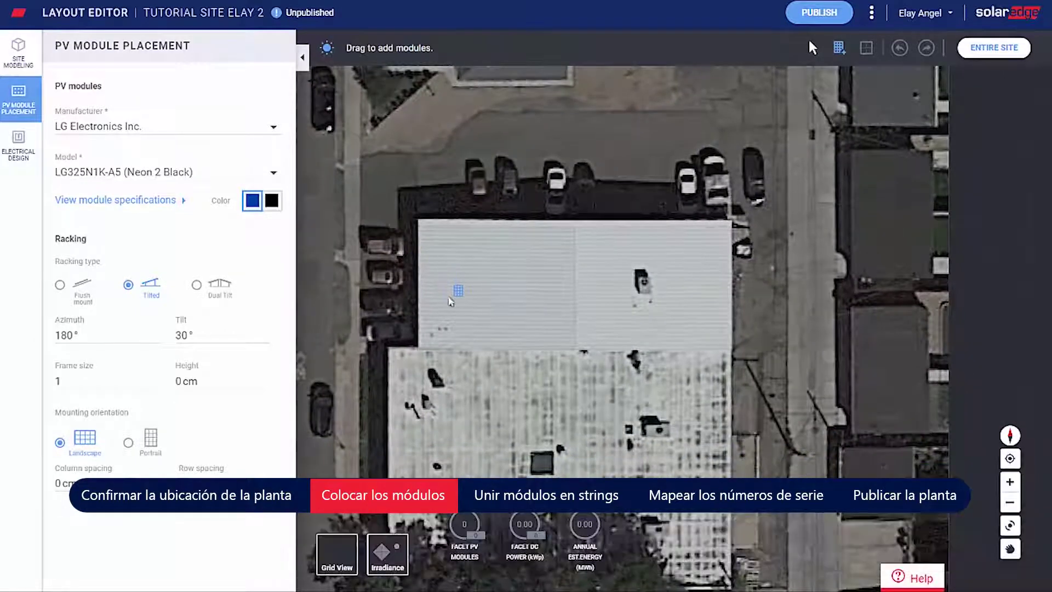
pyautogui.moveTo(451, 302); pyautogui.dragTo(557, 320)
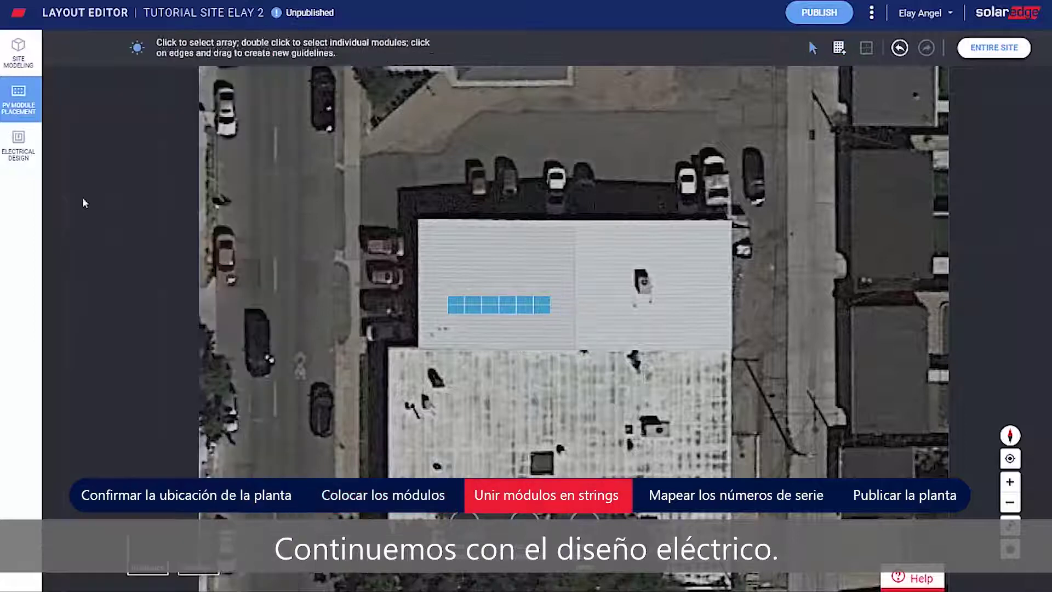
# Step: String all 12 modules to inverter 7F223D80-5E and move the inverter above the array
pyautogui.click(25, 159)
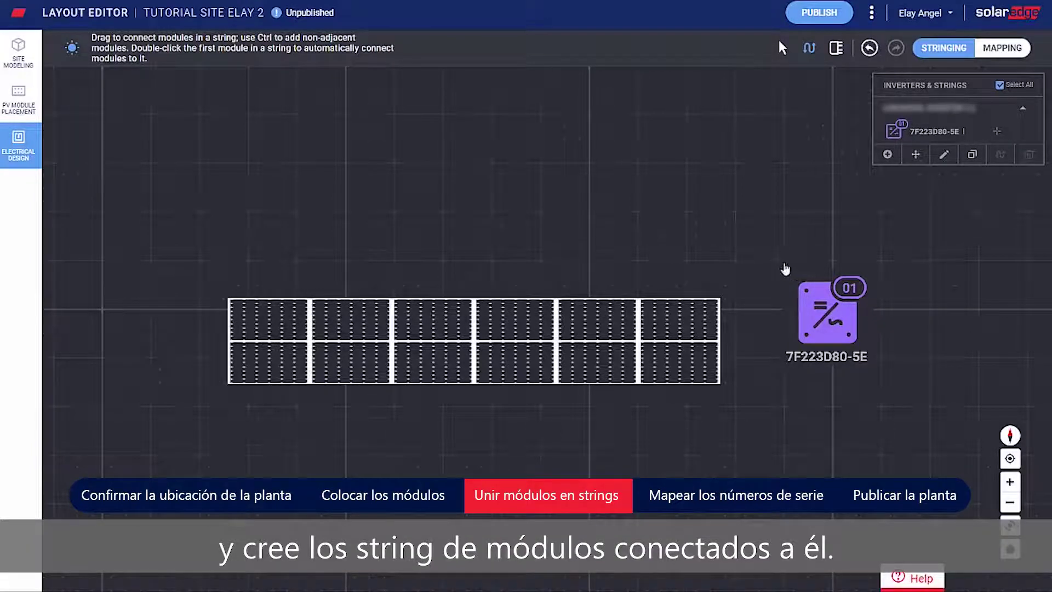
pyautogui.moveTo(353, 323)
pyautogui.mouseDown()
pyautogui.moveTo(666, 316)
pyautogui.moveTo(673, 335)
pyautogui.moveTo(666, 355)
pyautogui.moveTo(546, 363)
pyautogui.moveTo(273, 356)
pyautogui.mouseUp()
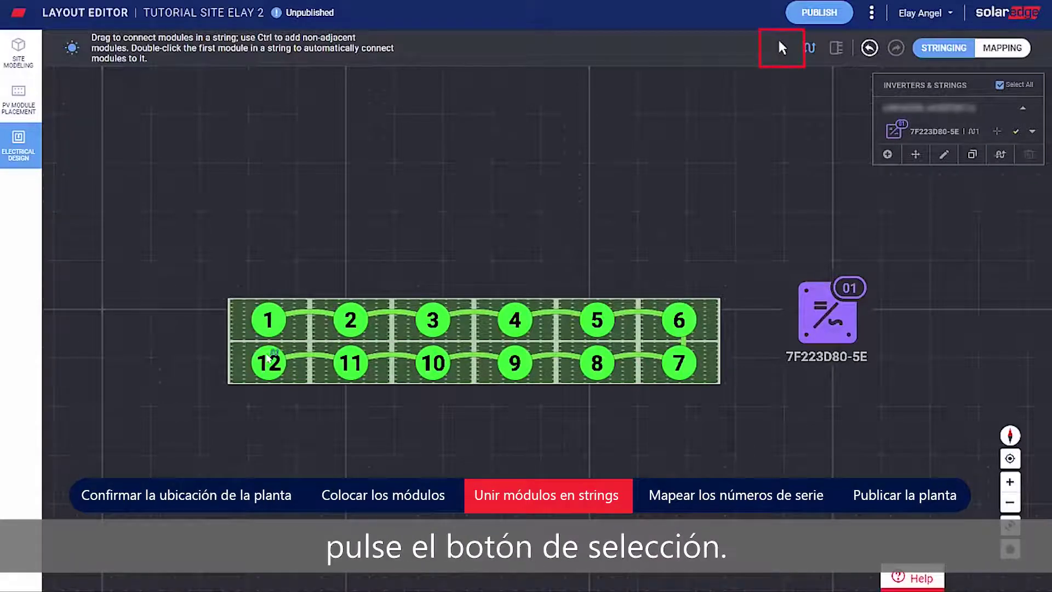
pyautogui.click(782, 47)
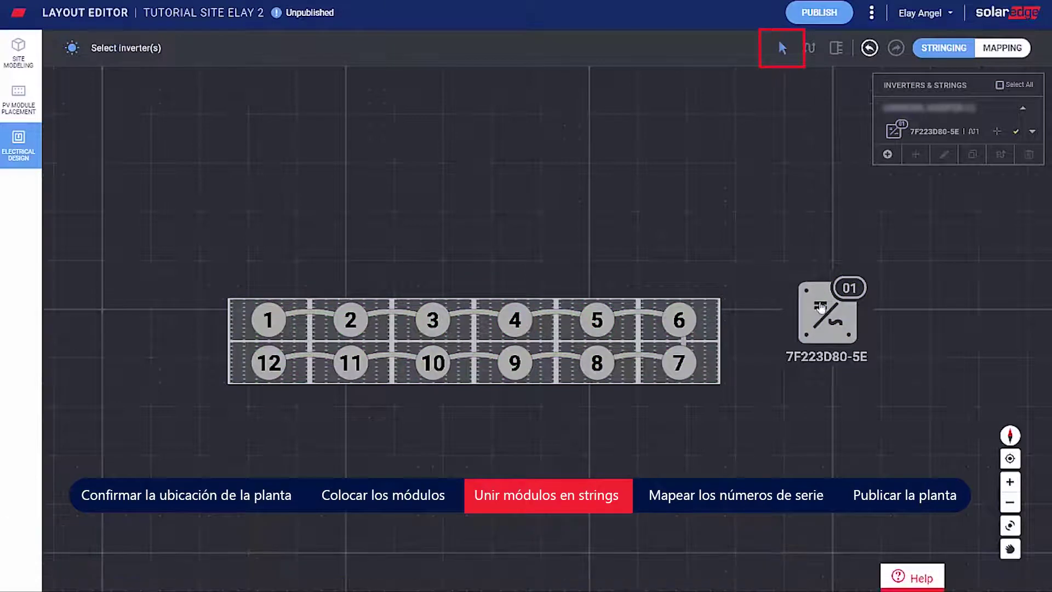
pyautogui.moveTo(582, 222); pyautogui.dragTo(451, 210)
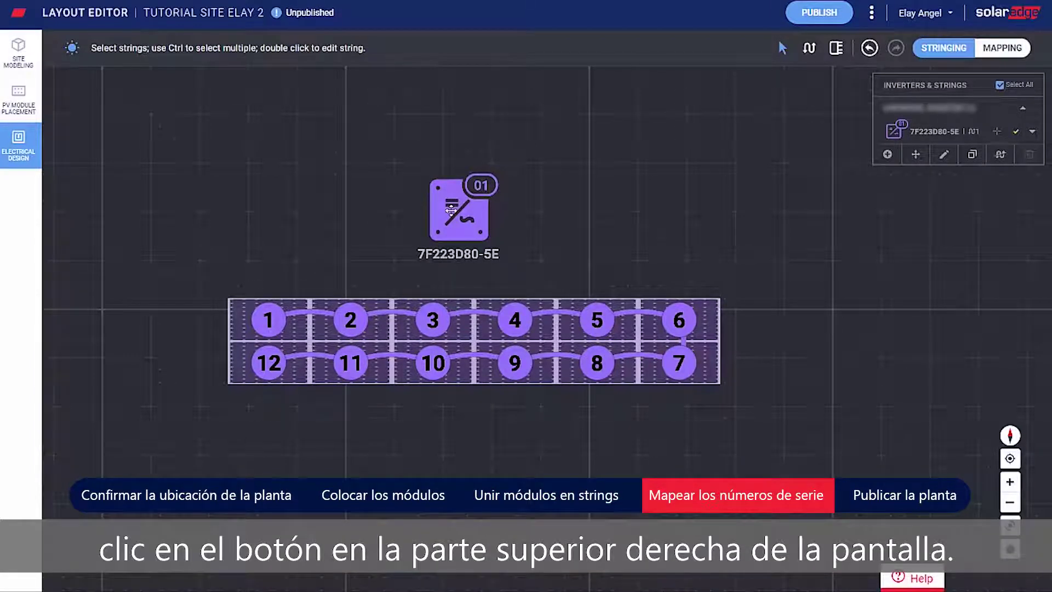
# Step: Enter mapping mode and list inverter 7F223D80-5E's 12 unassigned optimizer serials (0/12)
pyautogui.click(998, 52)
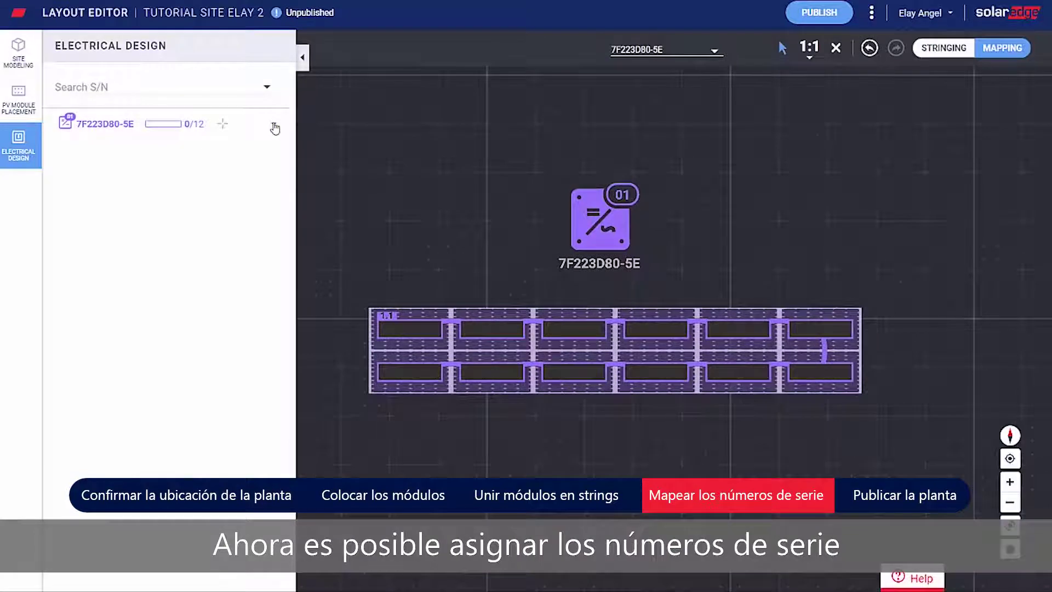
pyautogui.click(274, 125)
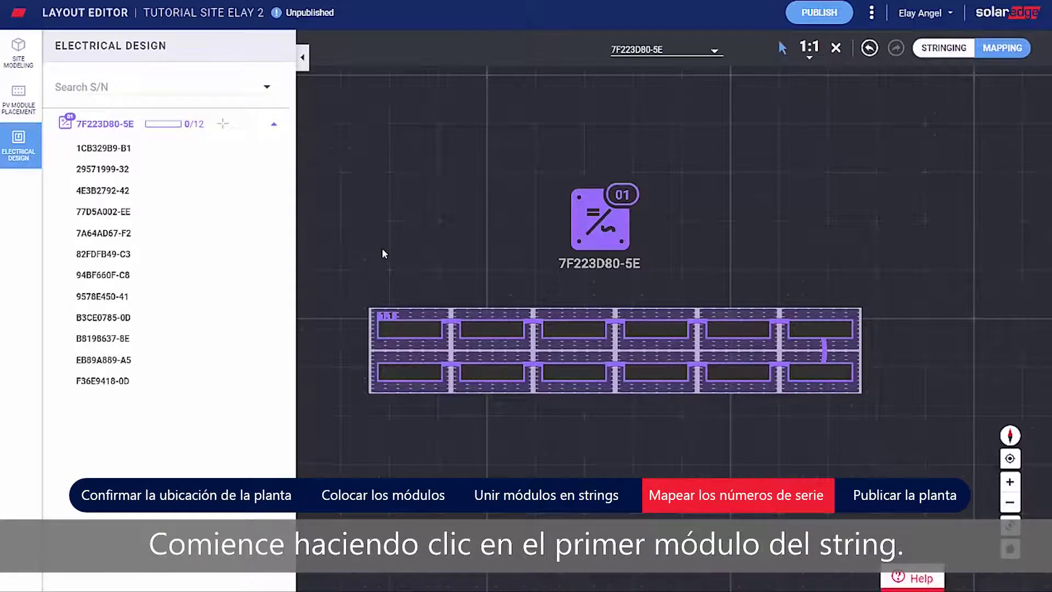
pyautogui.click(420, 332)
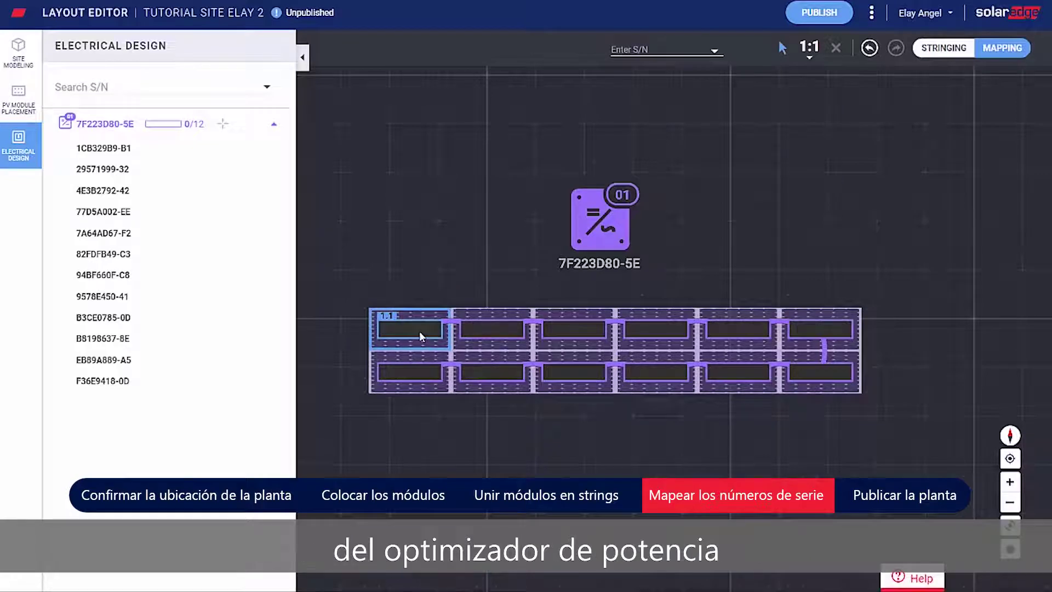
pyautogui.write('B1')
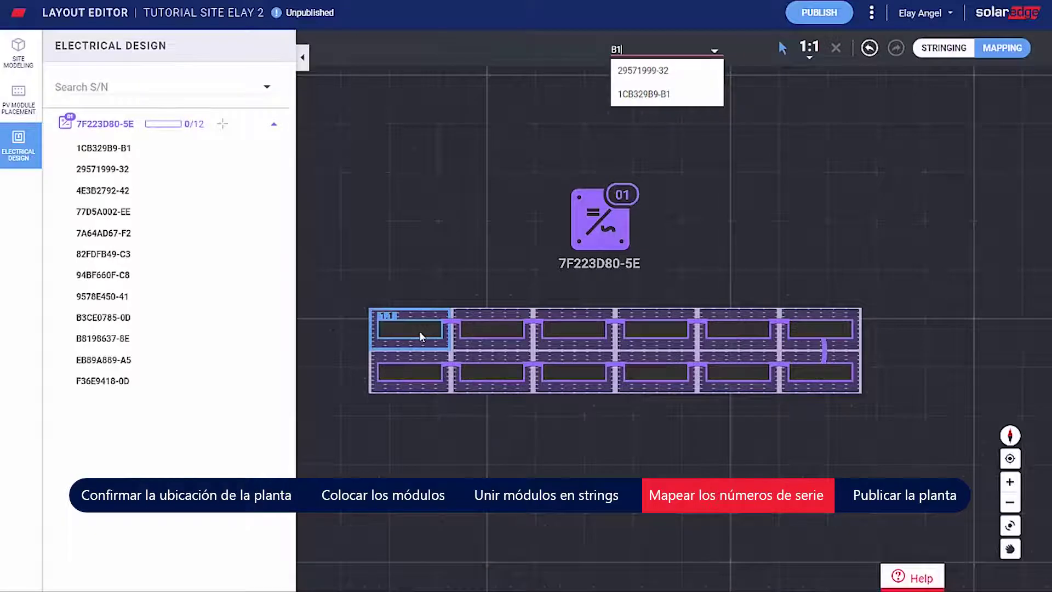
pyautogui.press('Down')
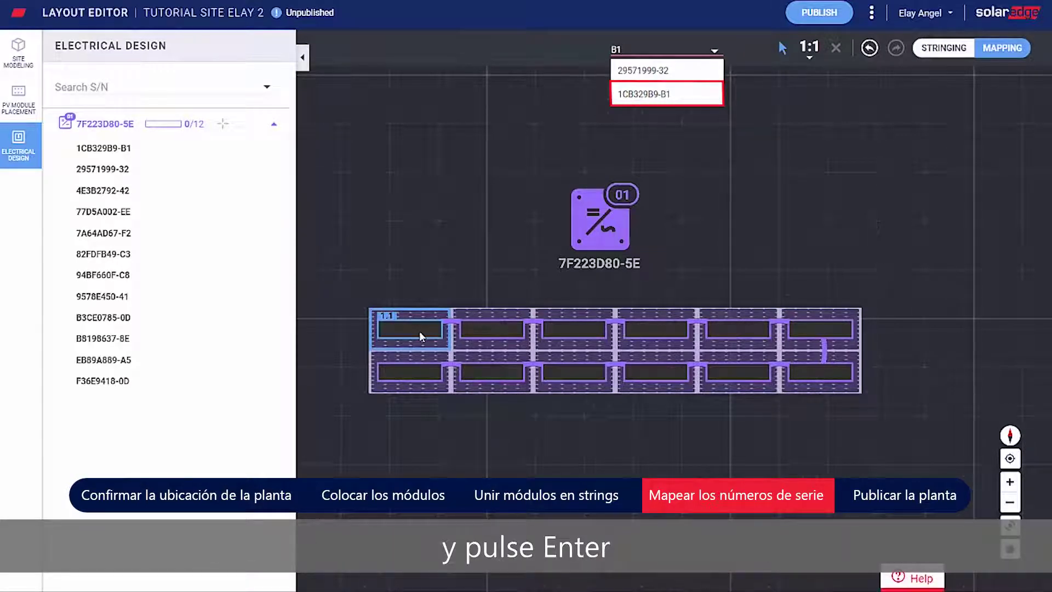
pyautogui.press('Return')
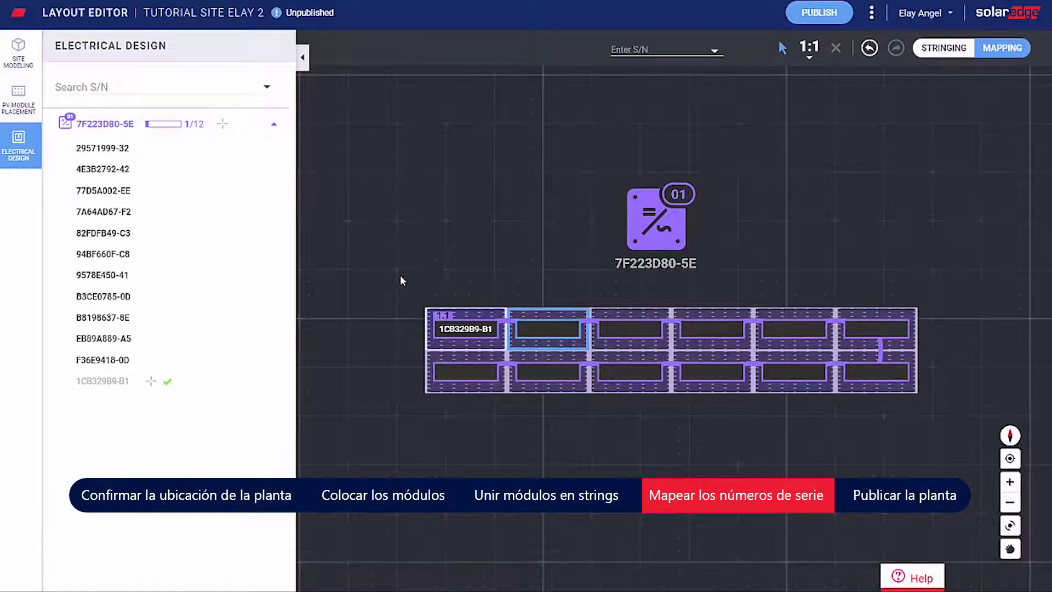
pyautogui.write('3')
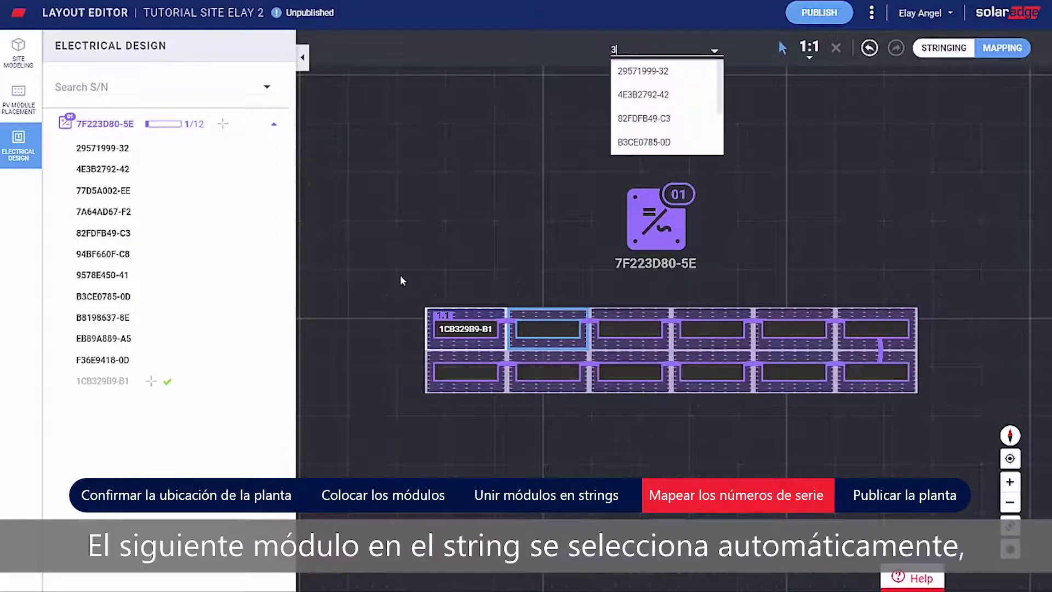
pyautogui.write('2')
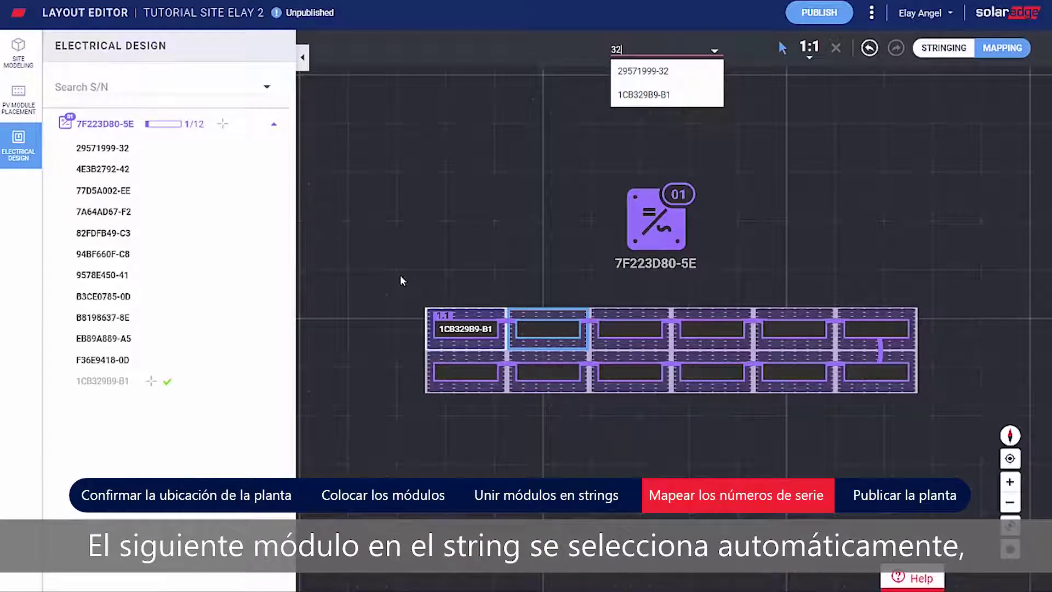
pyautogui.press('Down')
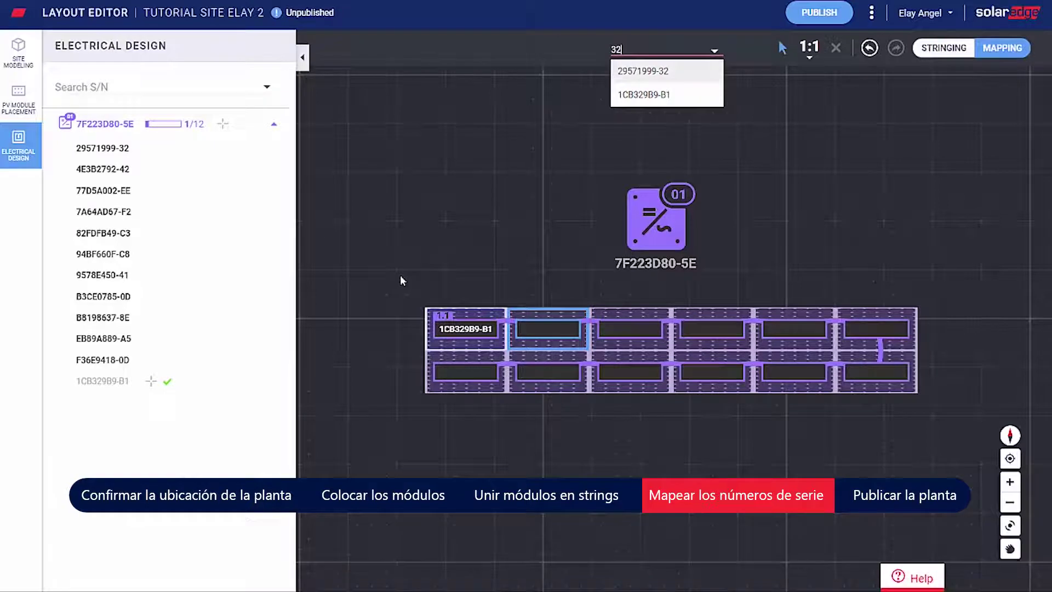
pyautogui.press('Return')
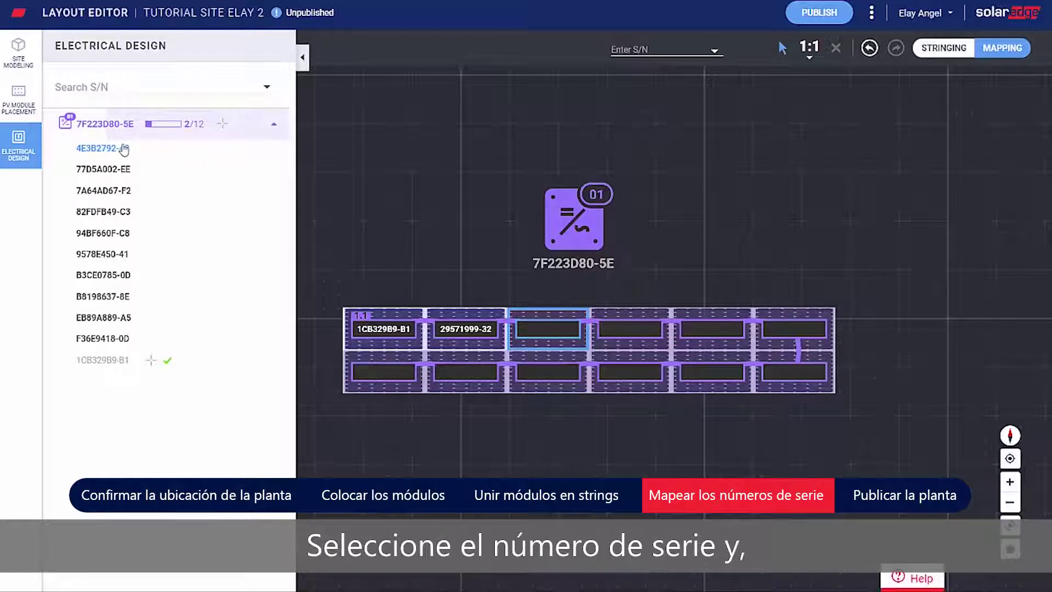
# Step: Map serials 4E3B2792-42, 77D5A002-EE, 7A64AD67-F2 and 82FDFB49-C3 onto modules three to six
pyautogui.click(123, 150)
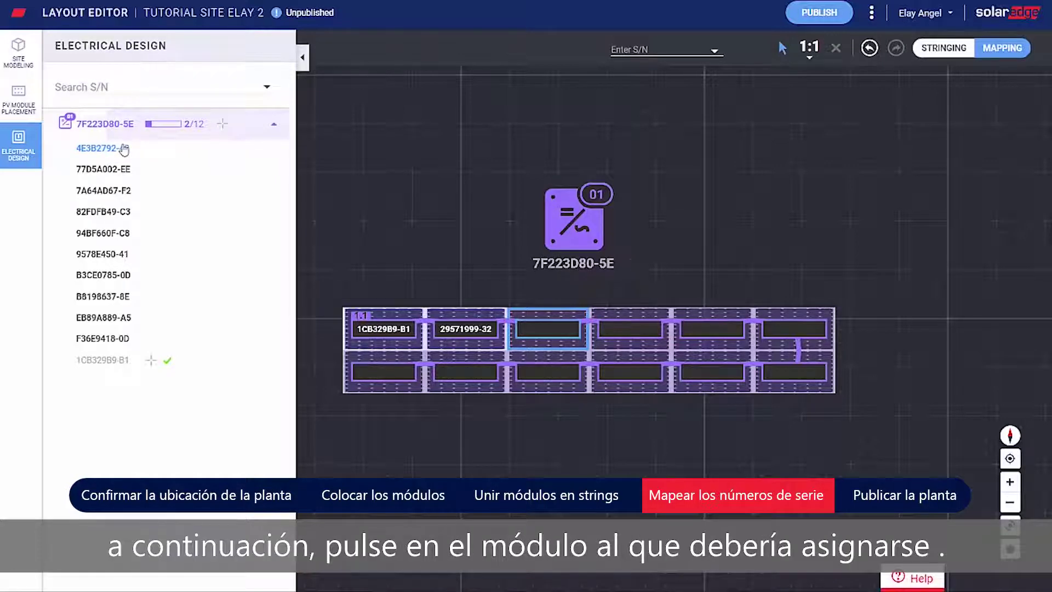
pyautogui.click(553, 339)
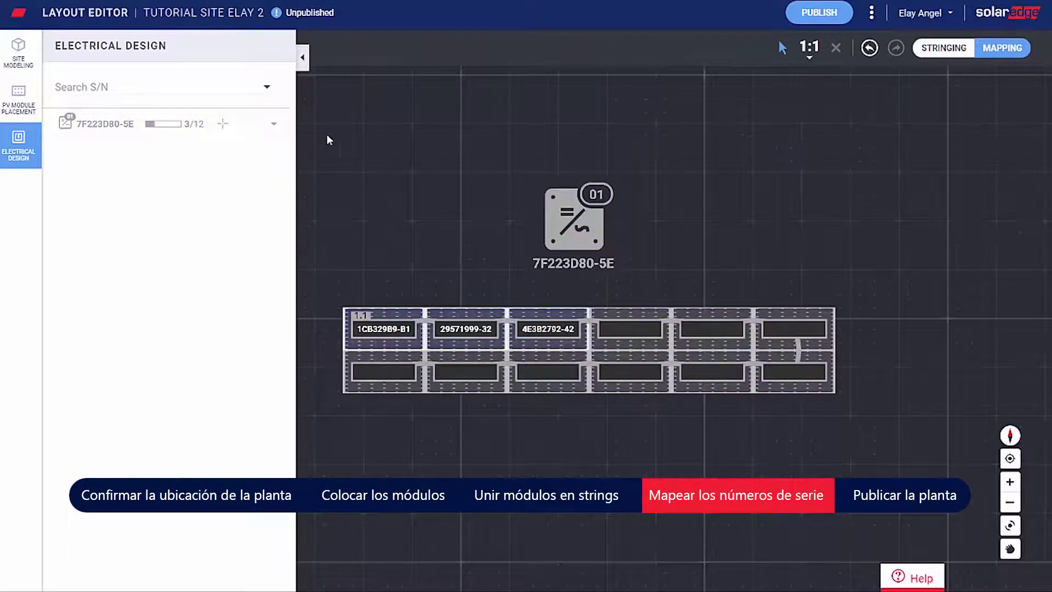
pyautogui.click(277, 126)
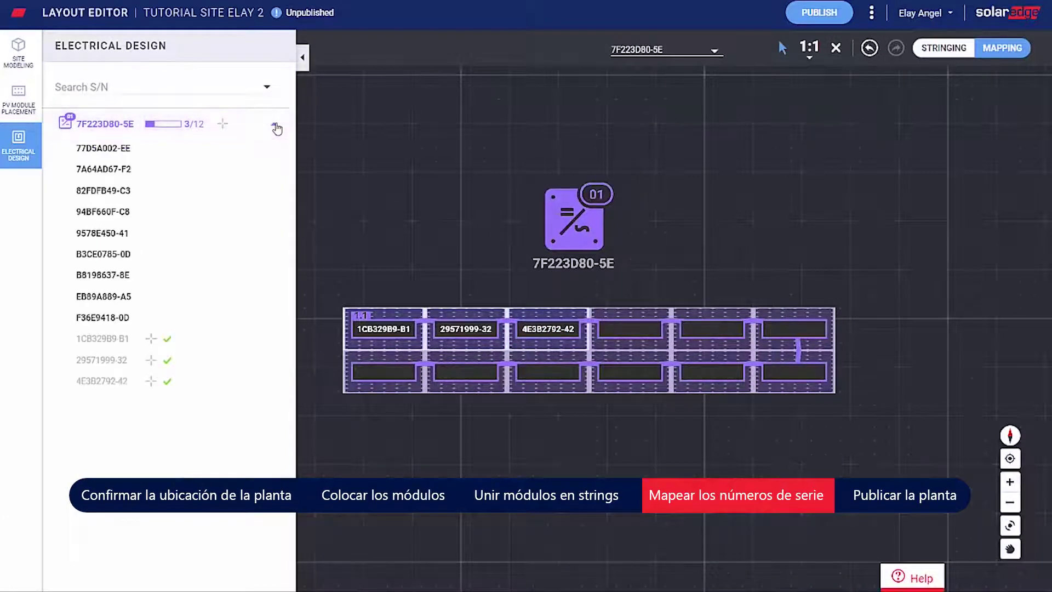
pyautogui.click(122, 147)
pyautogui.click(639, 337)
pyautogui.click(682, 324)
pyautogui.click(794, 329)
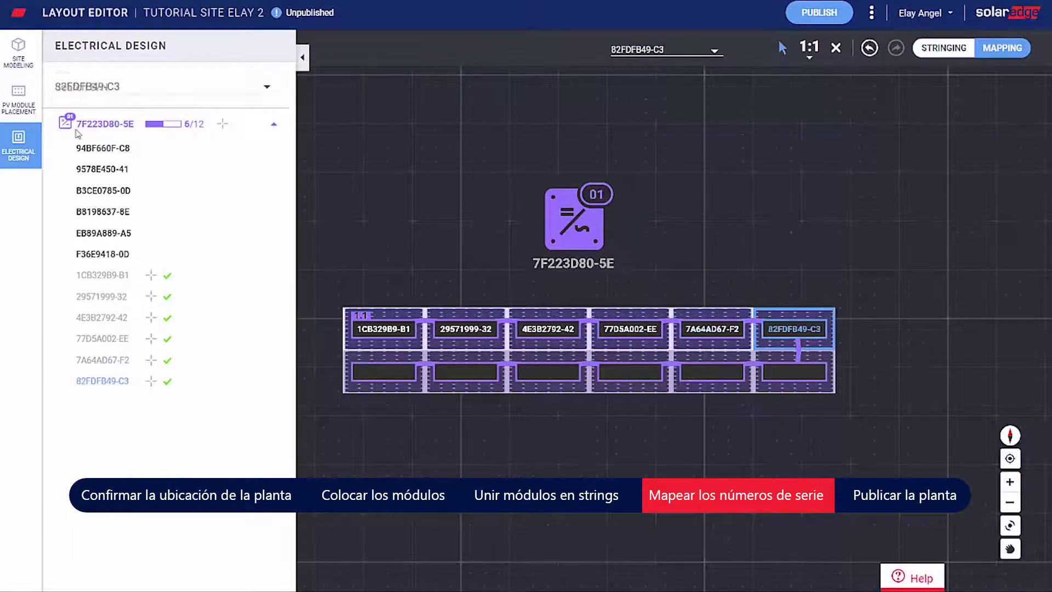
# Step: Map serials 94BF660F-C8, 9578E450-41, B3CE0785-0D, B8198637-8E, EB89A889-A5, F36E9418-0D onto the bottom row
pyautogui.click(103, 148)
pyautogui.click(795, 372)
pyautogui.click(103, 148)
pyautogui.click(712, 372)
pyautogui.click(103, 148)
pyautogui.click(631, 371)
pyautogui.click(103, 148)
pyautogui.click(548, 371)
pyautogui.click(104, 148)
pyautogui.click(466, 372)
pyautogui.click(103, 148)
pyautogui.click(384, 372)
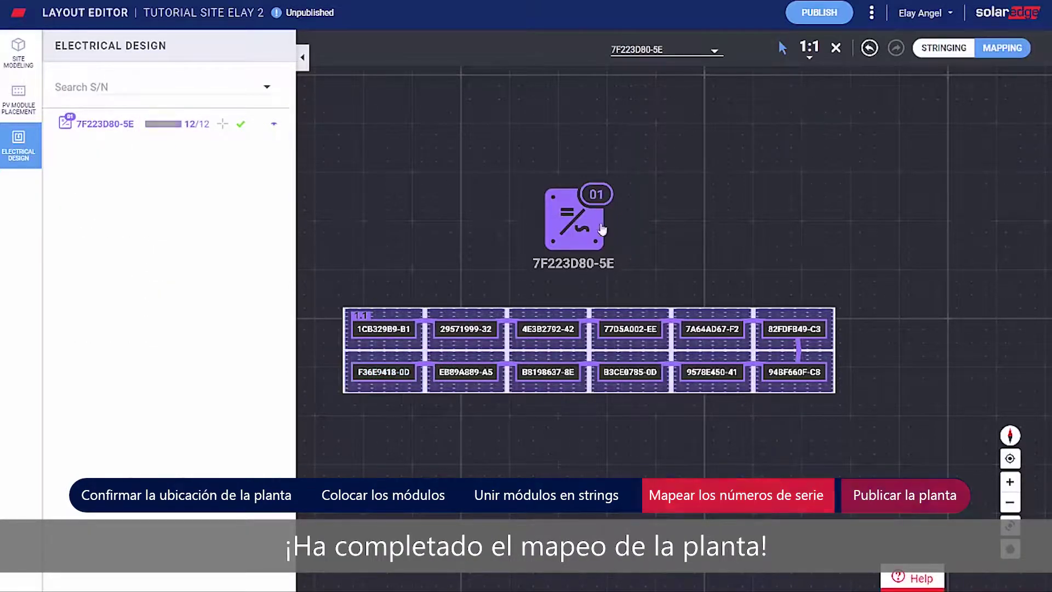
# Step: Start publishing the finished layout to monitoring
pyautogui.click(840, 15)
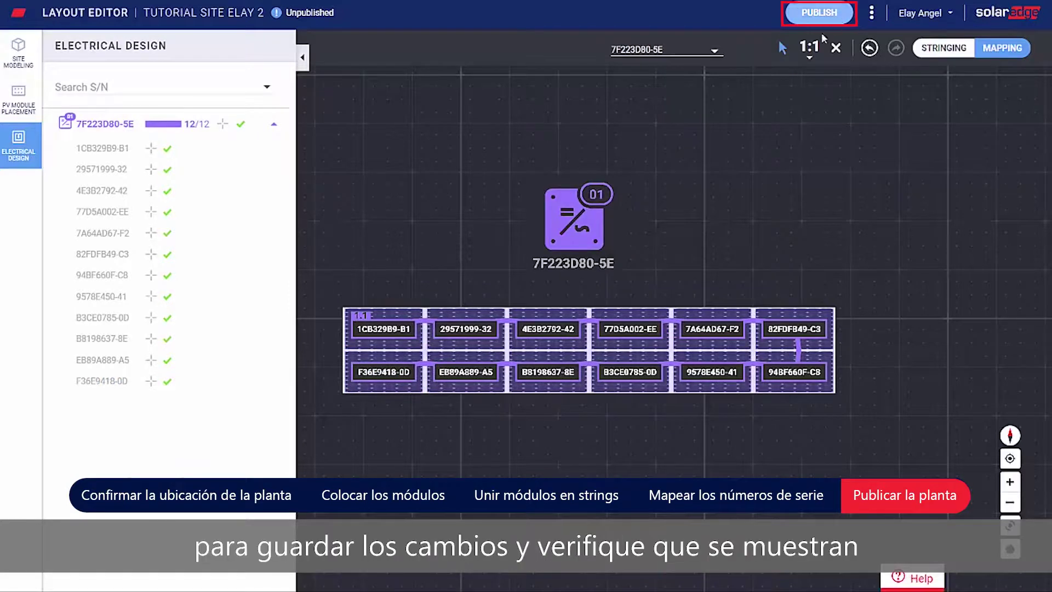